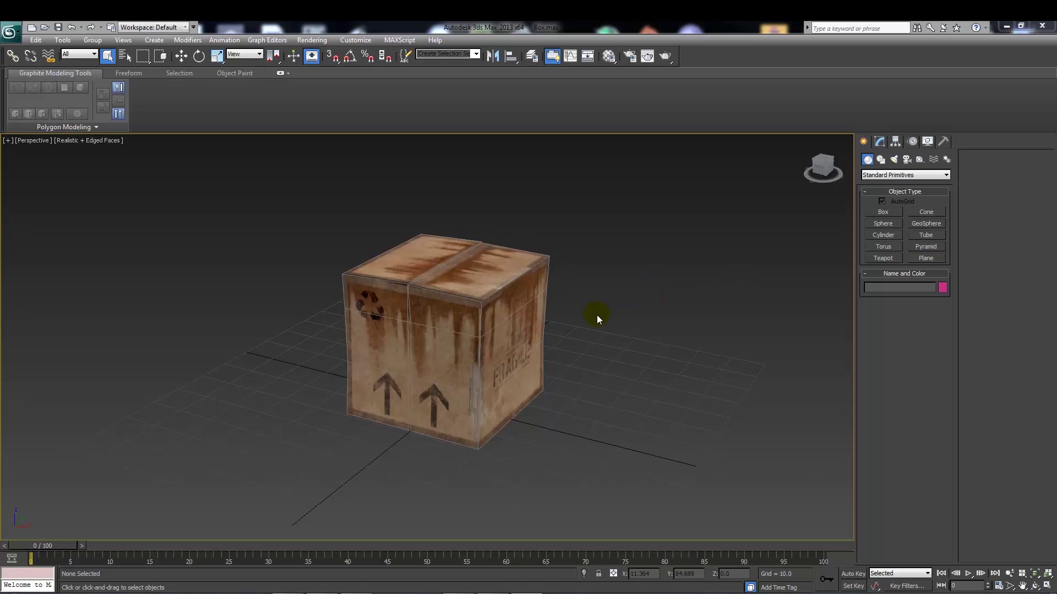
click(387, 300)
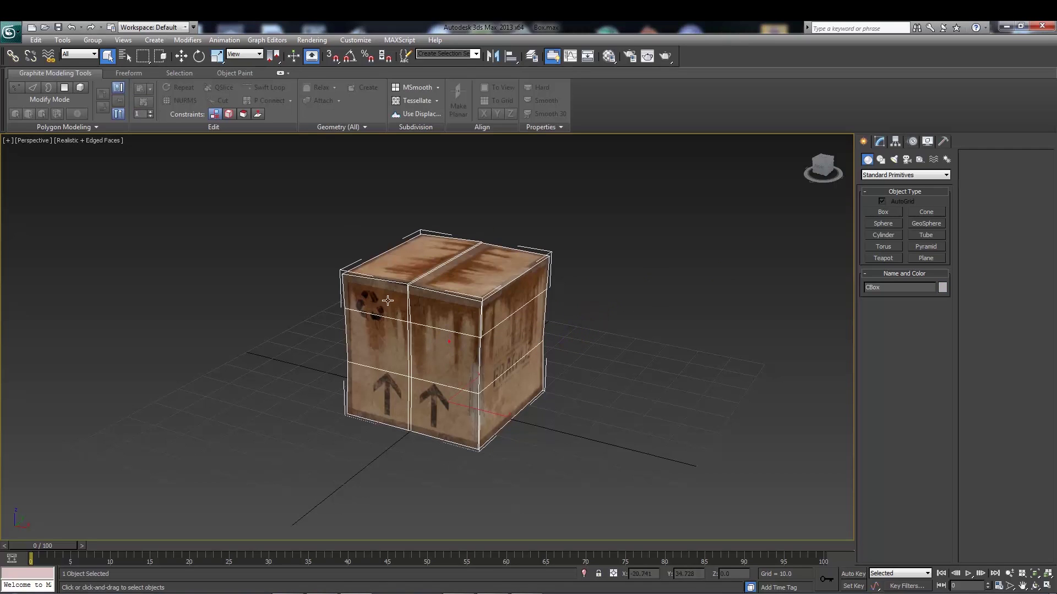
click(616, 316)
click(494, 363)
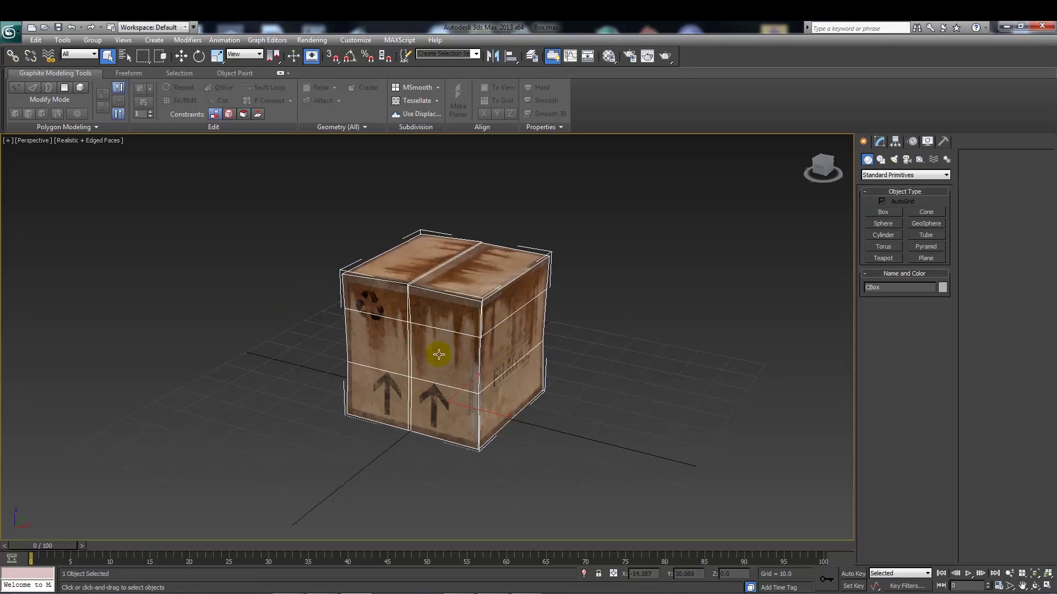
scroll(425, 360, up, 3)
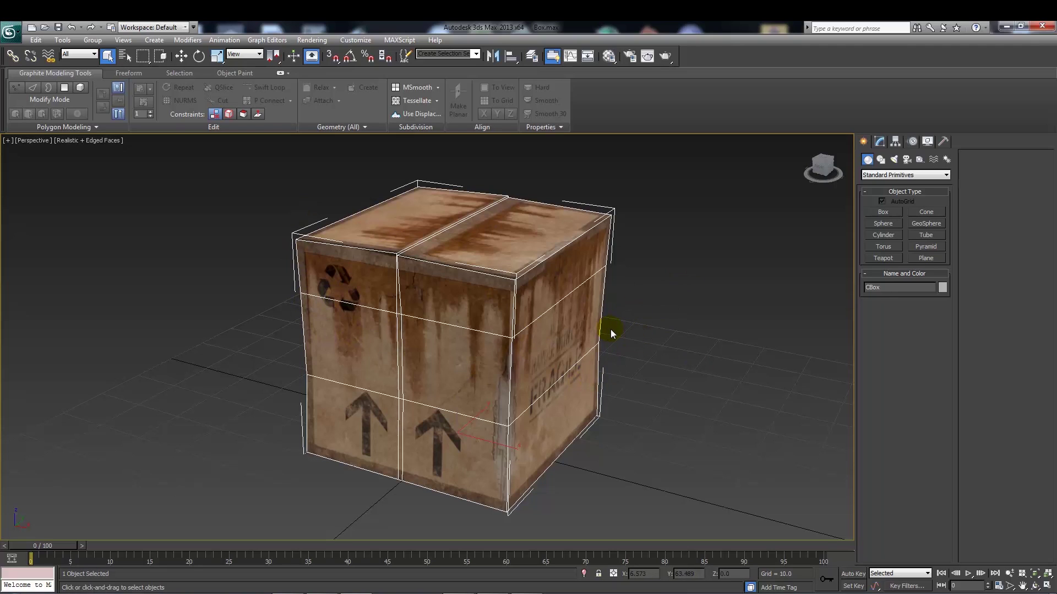
scroll(610, 329, down, 3)
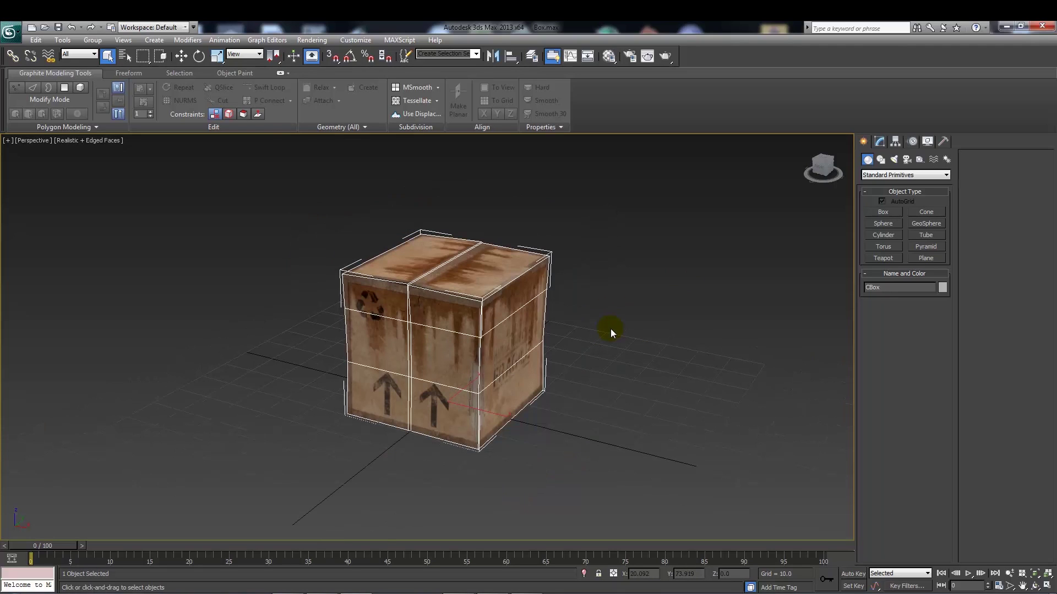
click(582, 329)
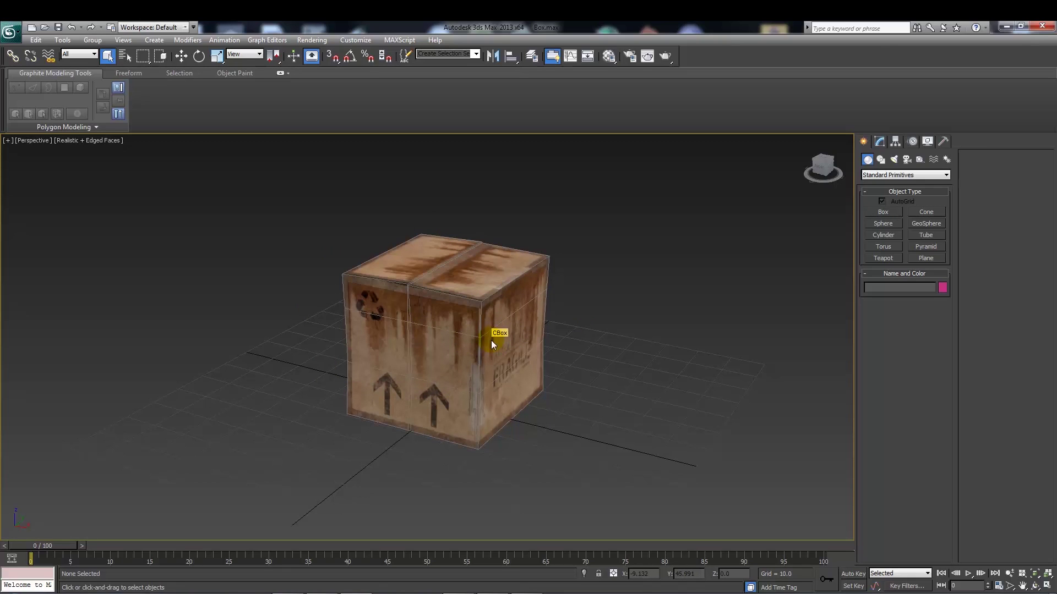
Create a box primitive enclosing the cardboard crate, about 40.5 long, 39.5 wide and 40.3 high.
click(880, 212)
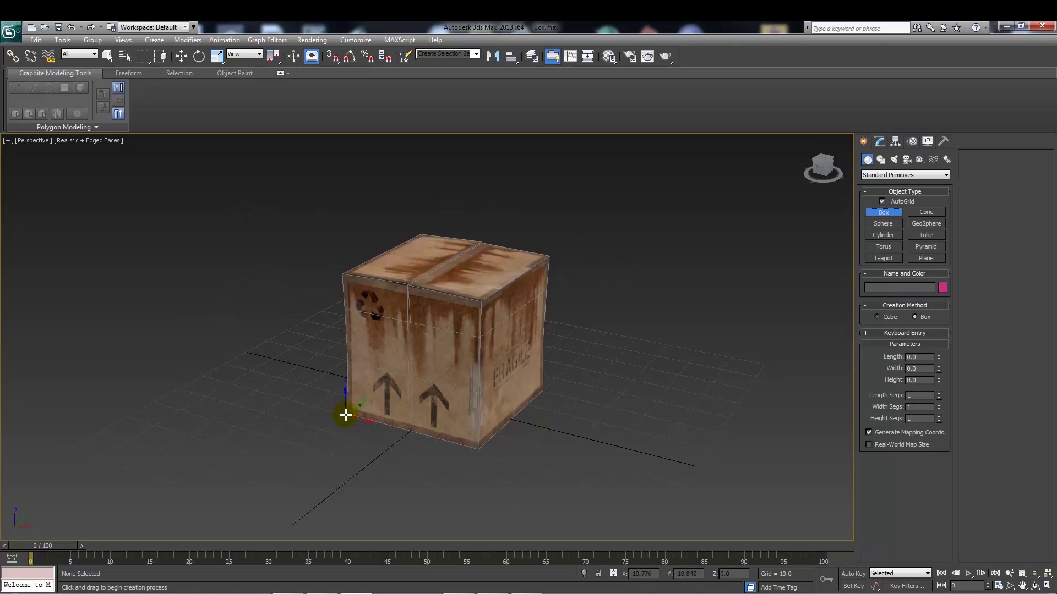
drag(345, 417, 543, 390)
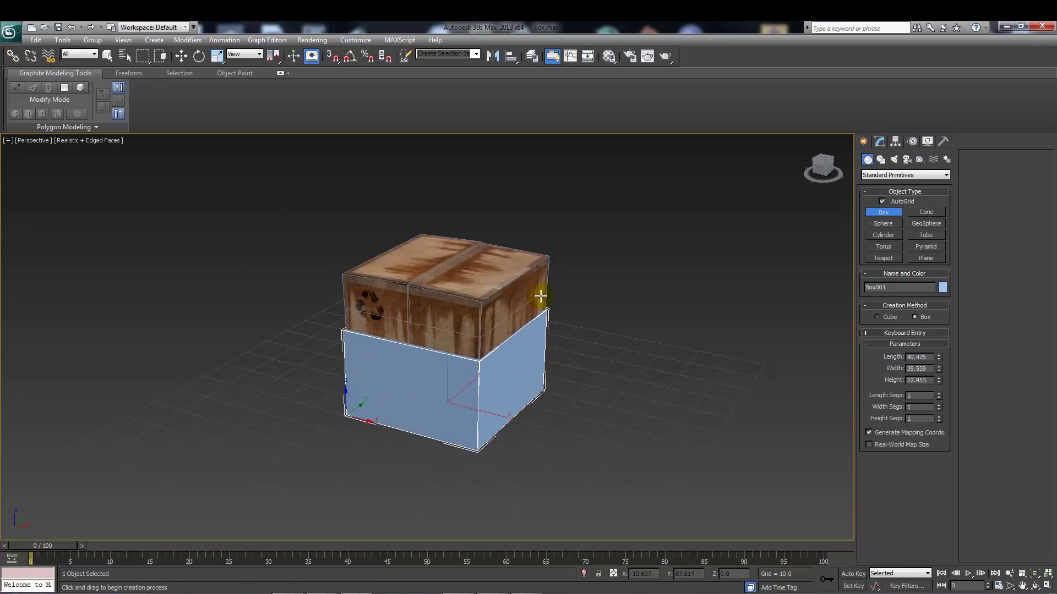
click(539, 240)
click(396, 318)
click(602, 300)
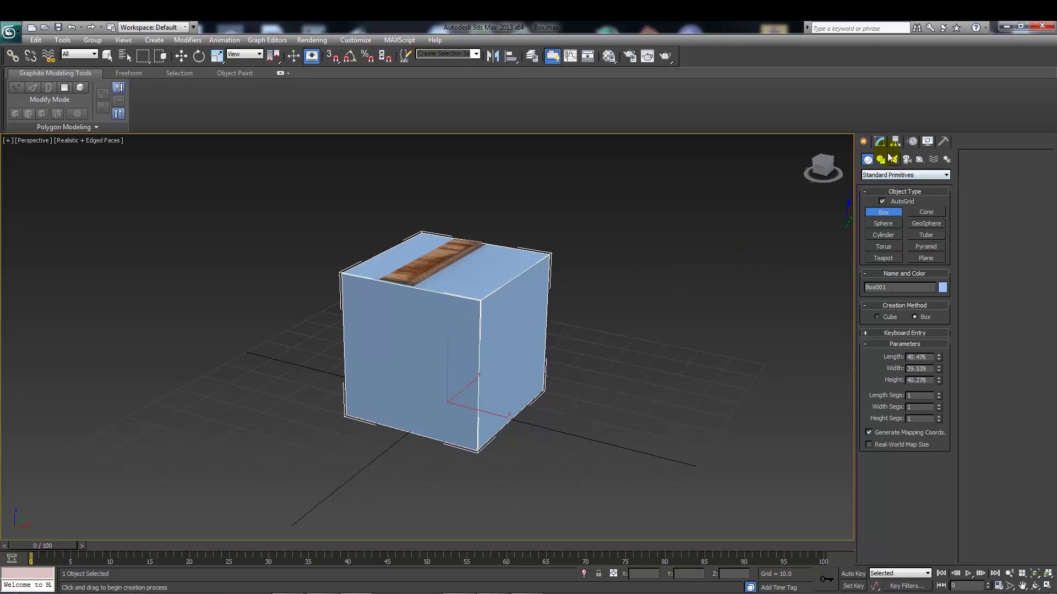
Check the crate's object name and rename the enclosing box with the UCX collision prefix.
click(181, 56)
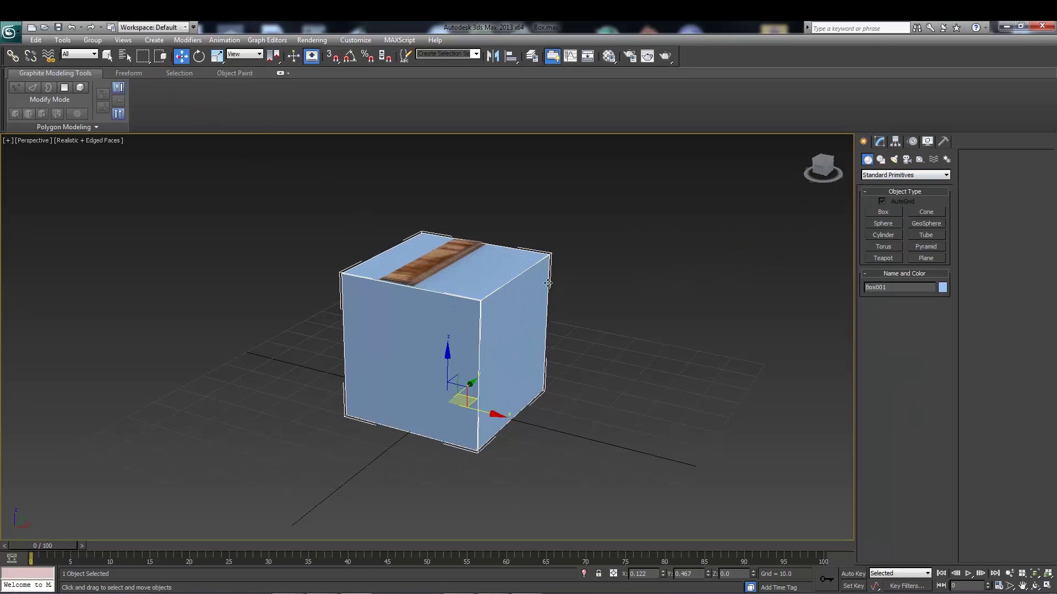
click(421, 265)
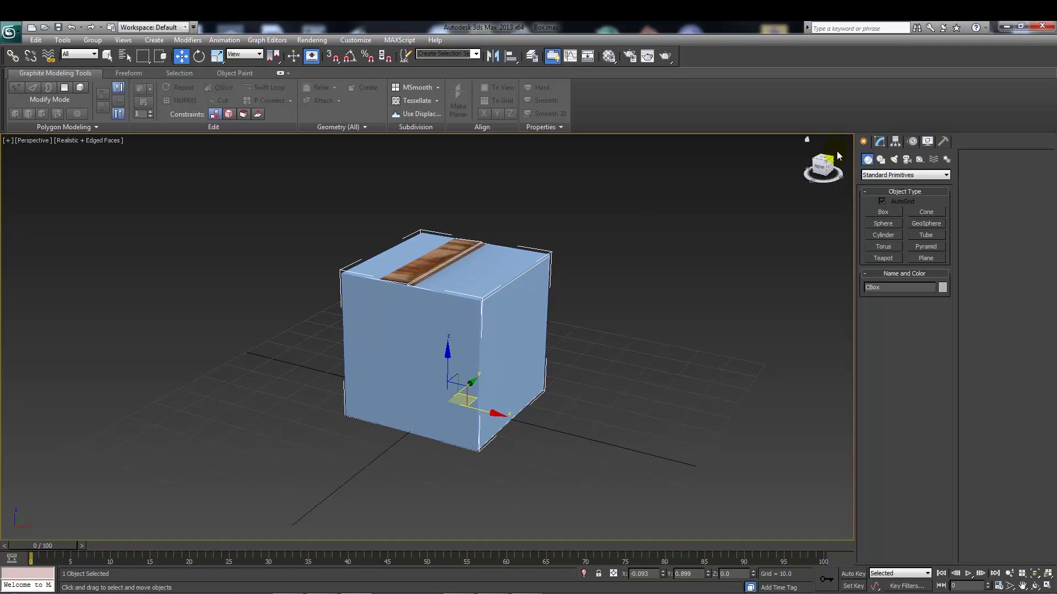
click(879, 141)
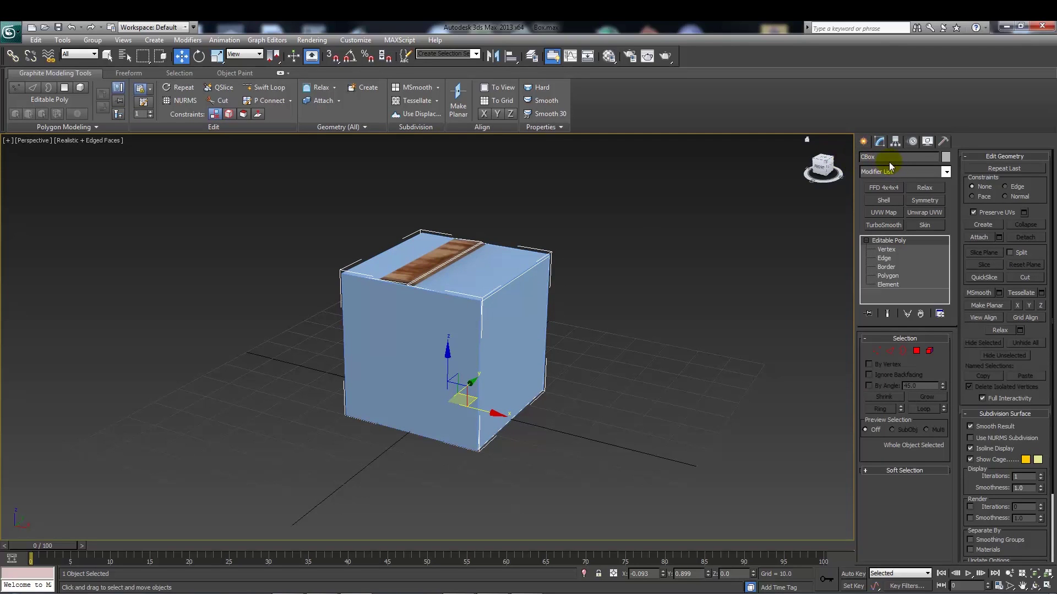
click(492, 306)
key(ctrl+z)
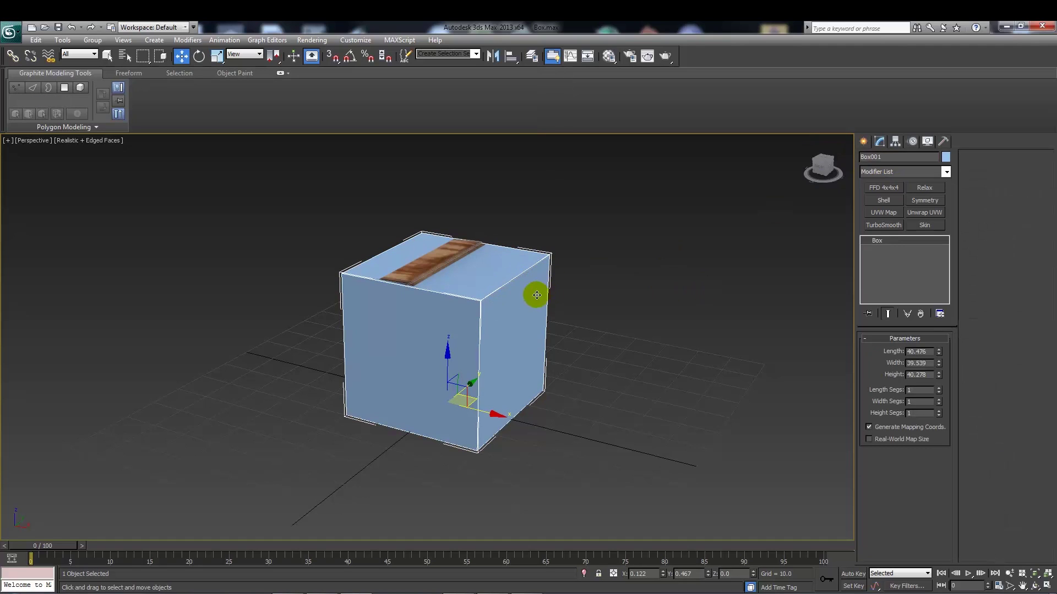
click(896, 157)
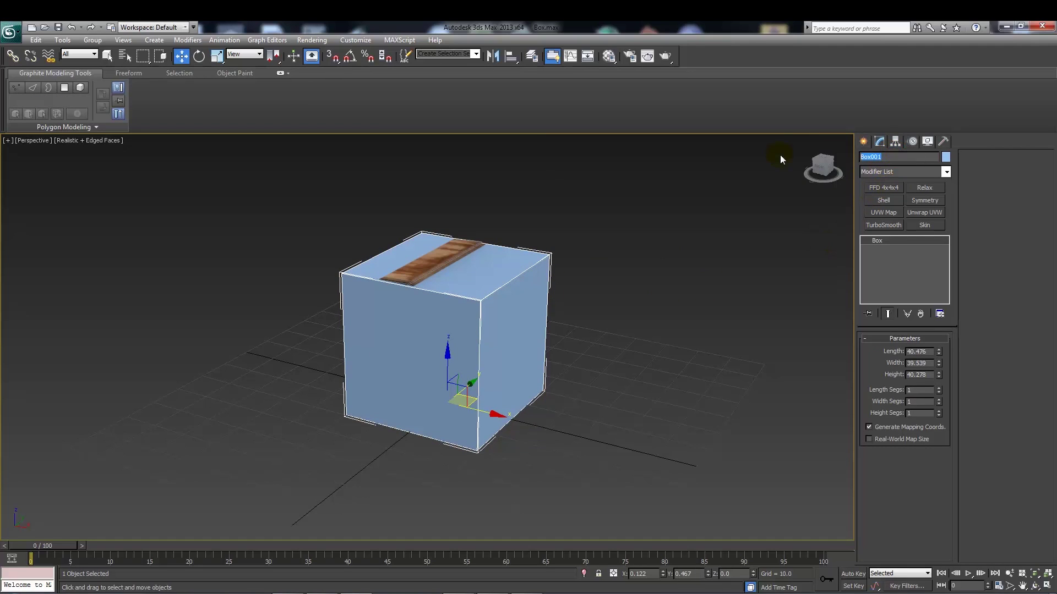
text(UCX_C)
click(608, 324)
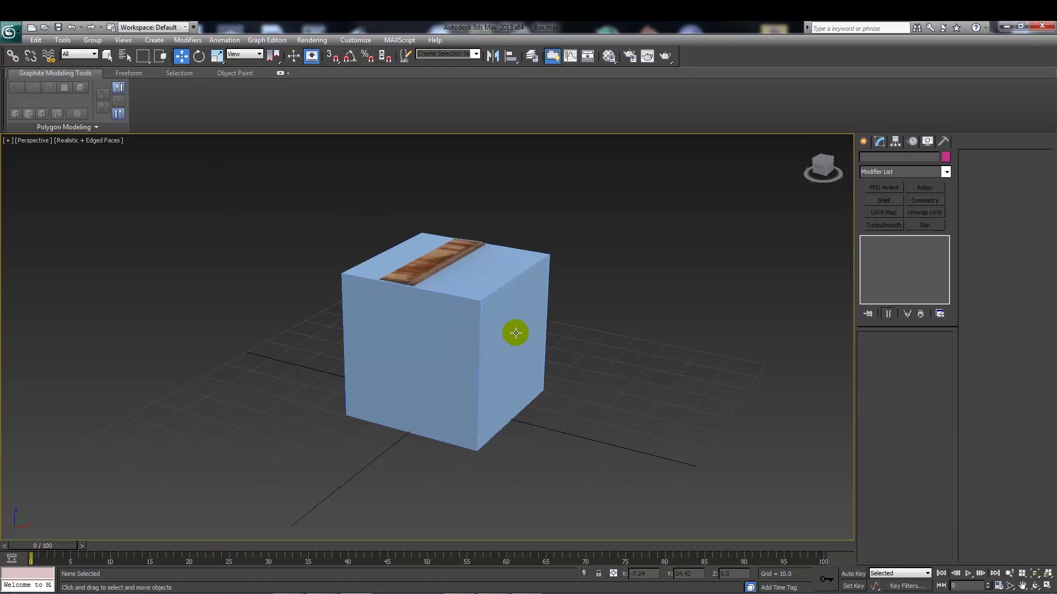
Start an FBX export of the scene into the Models folder under the file name CBox.
click(10, 32)
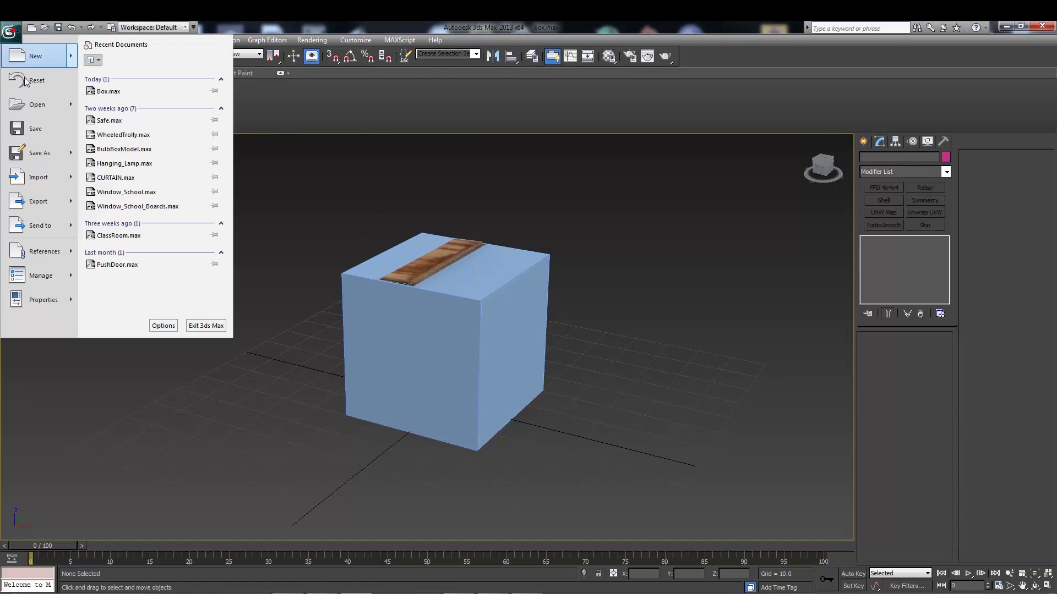
mouse_move(48, 200)
click(110, 65)
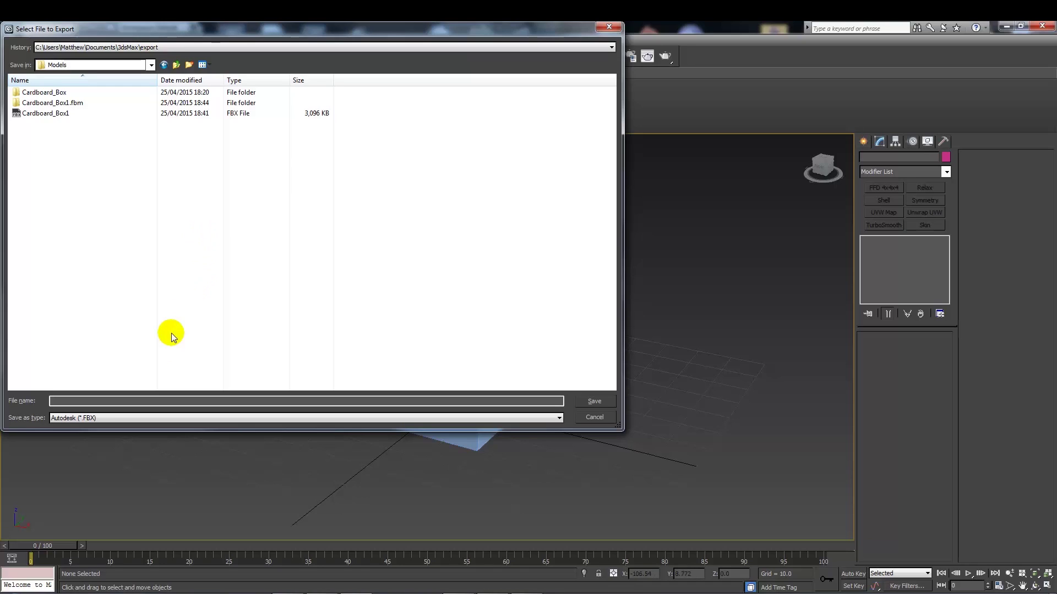
click(88, 401)
text(CBox1)
key(Return)
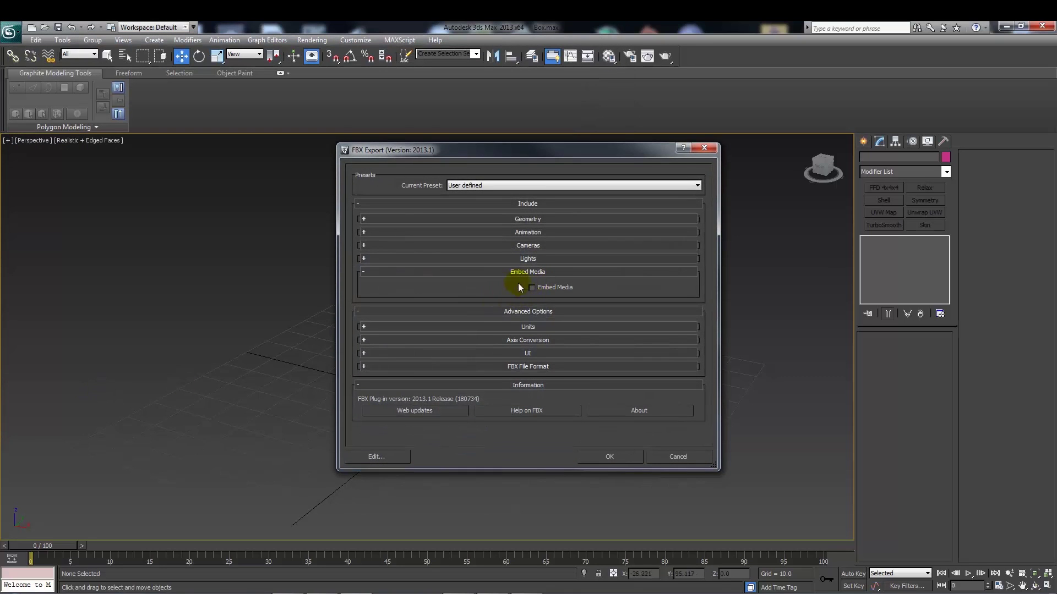
Review the Embed Media and Geometry export options and complete the FBX export with the existing settings.
click(540, 273)
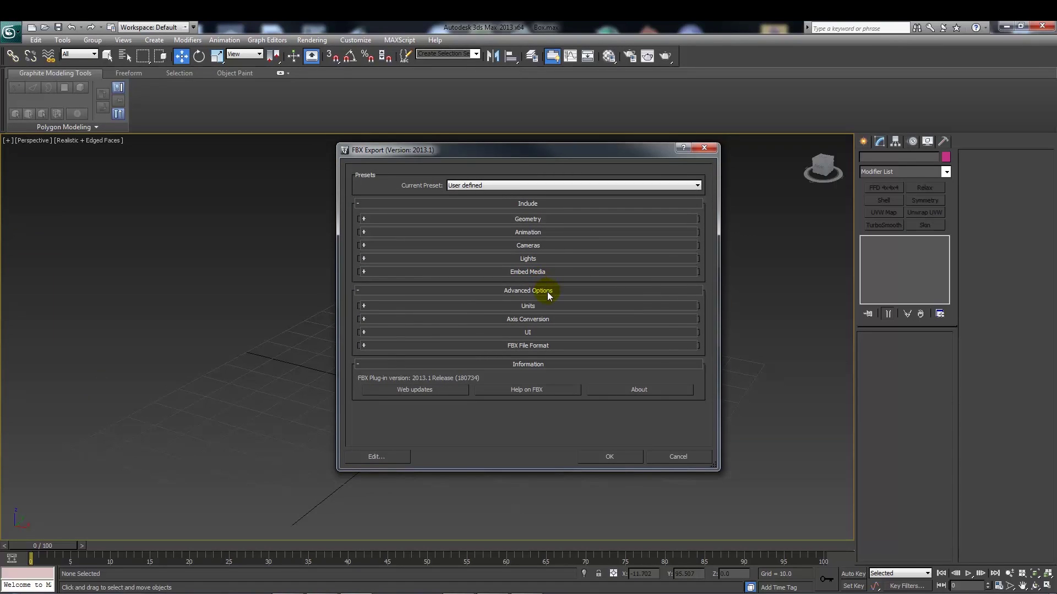
click(529, 219)
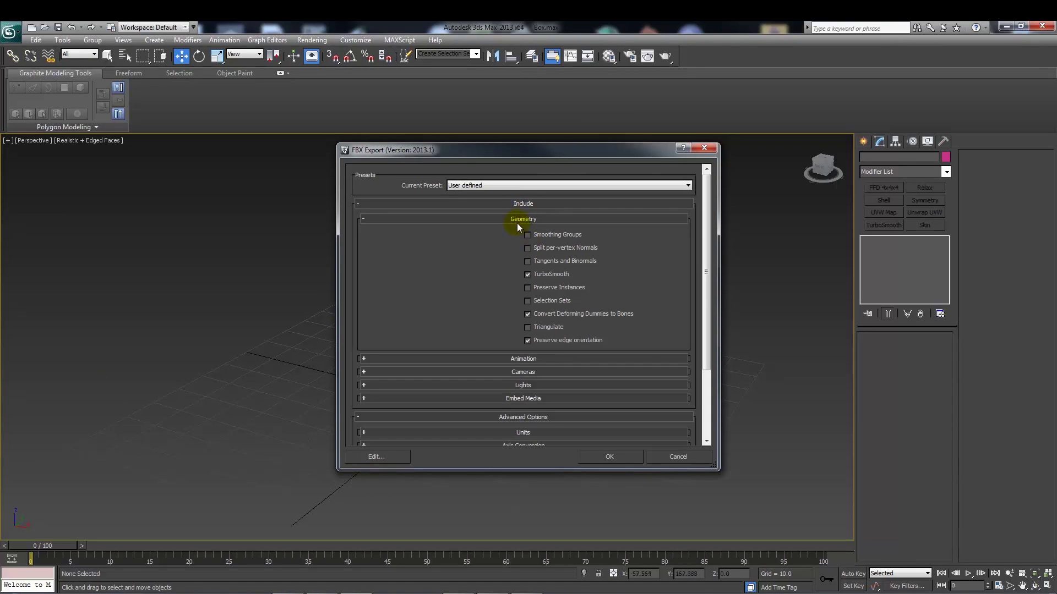
click(532, 220)
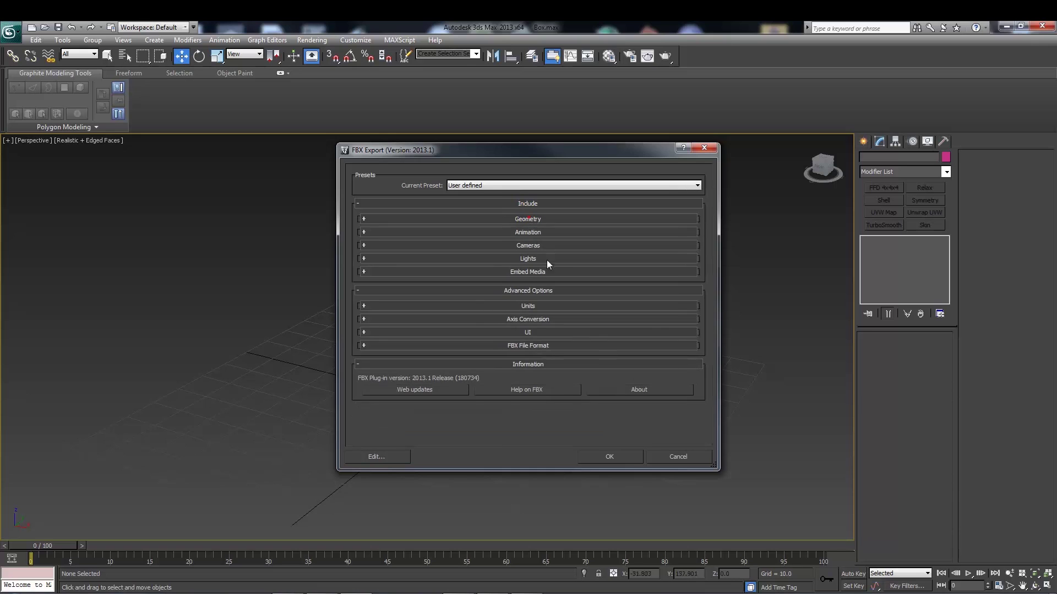
click(609, 457)
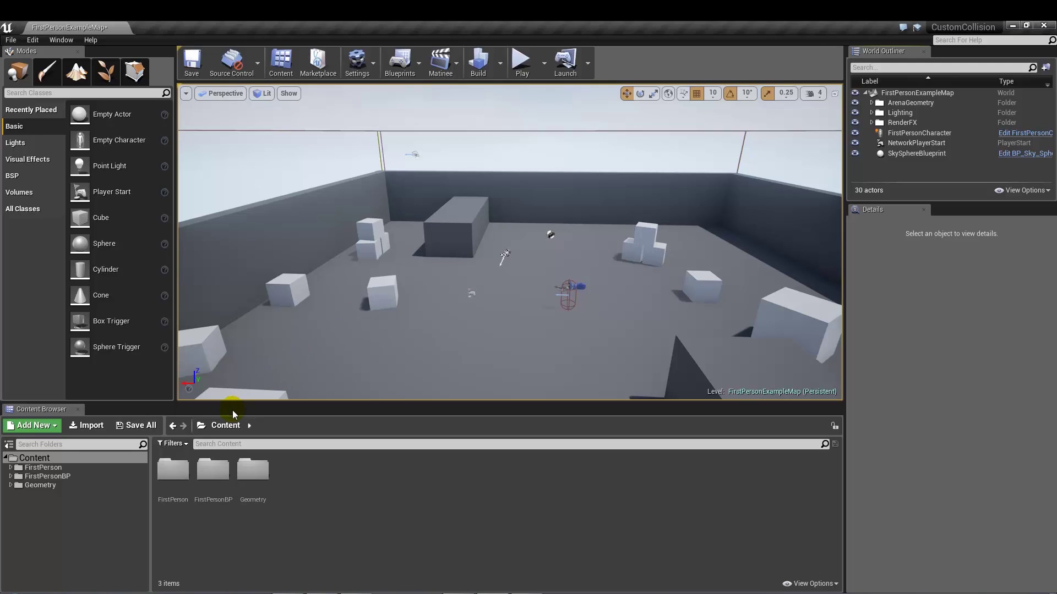
Create a folder named CBox under Content in the Unreal Editor project.
click(42, 514)
right_click(38, 458)
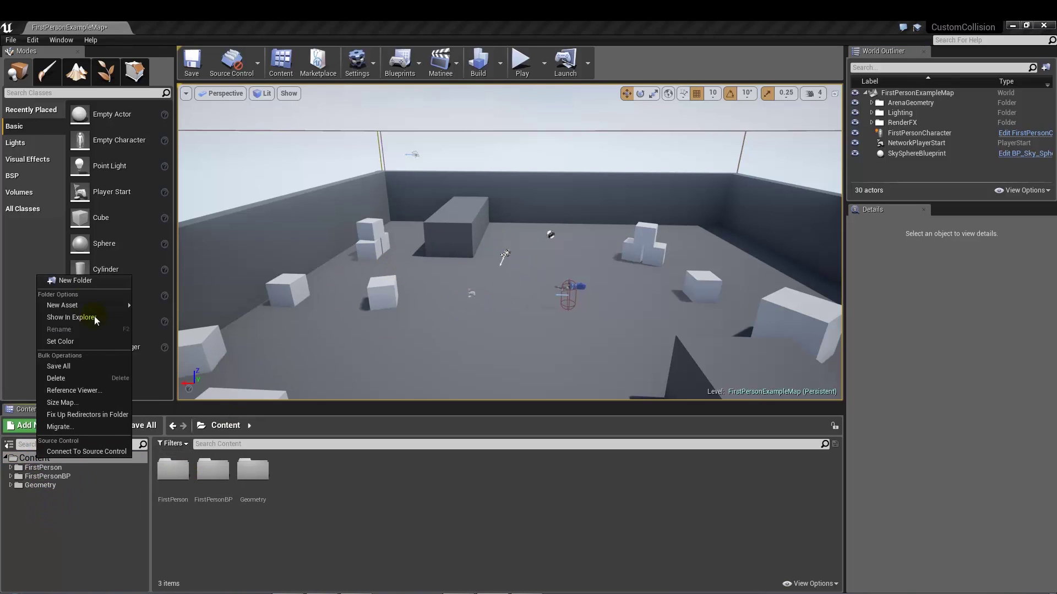
click(76, 281)
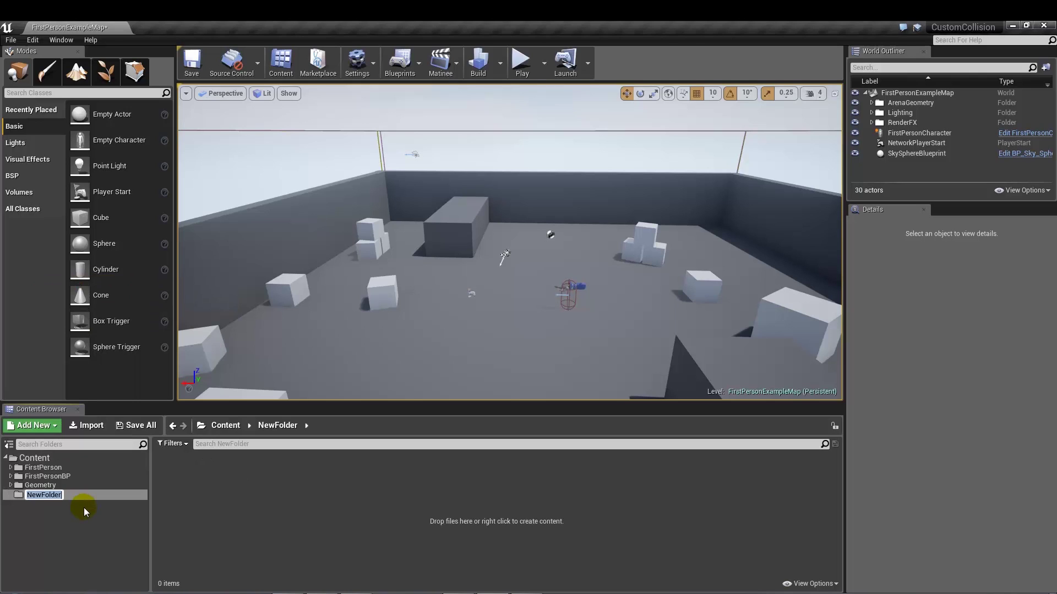
text(CBox)
key(Return)
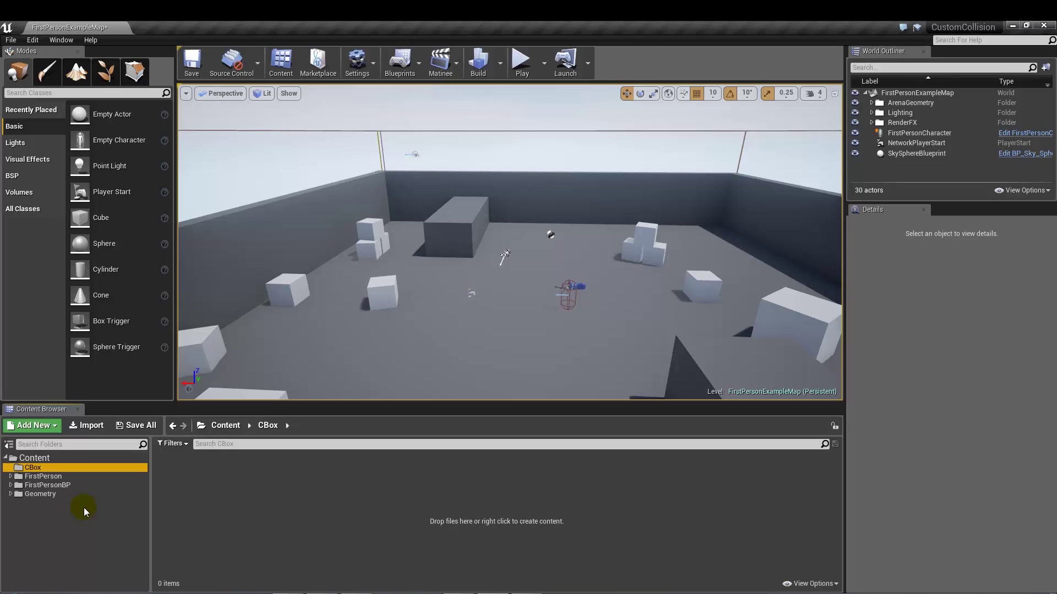
Import the CBox FBX from the Unreal4 Models folder into the CBox content folder with Auto Generate Collision disabled.
right_click(38, 470)
mouse_move(97, 318)
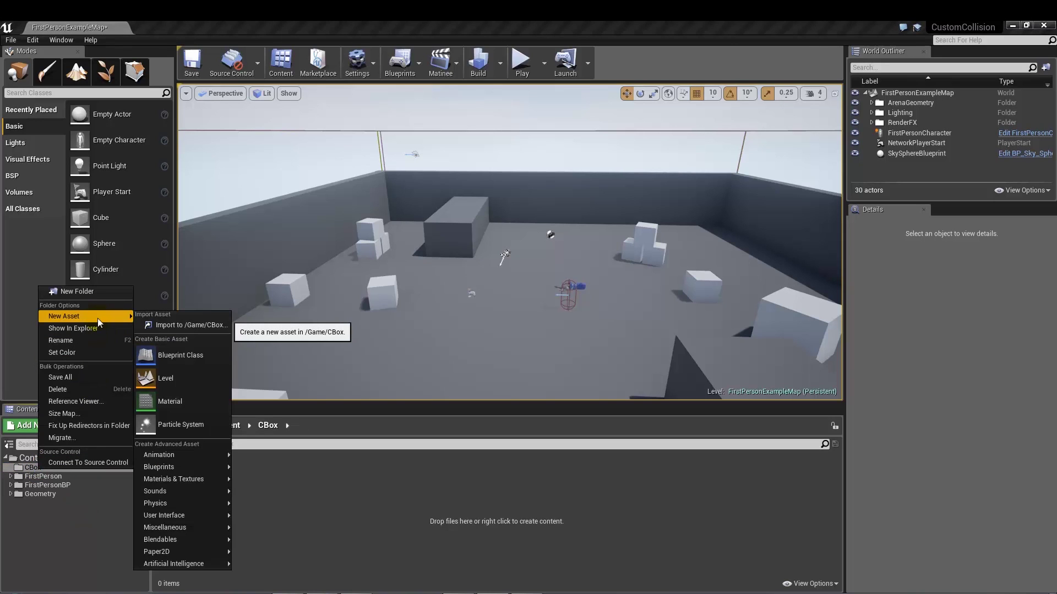
click(158, 326)
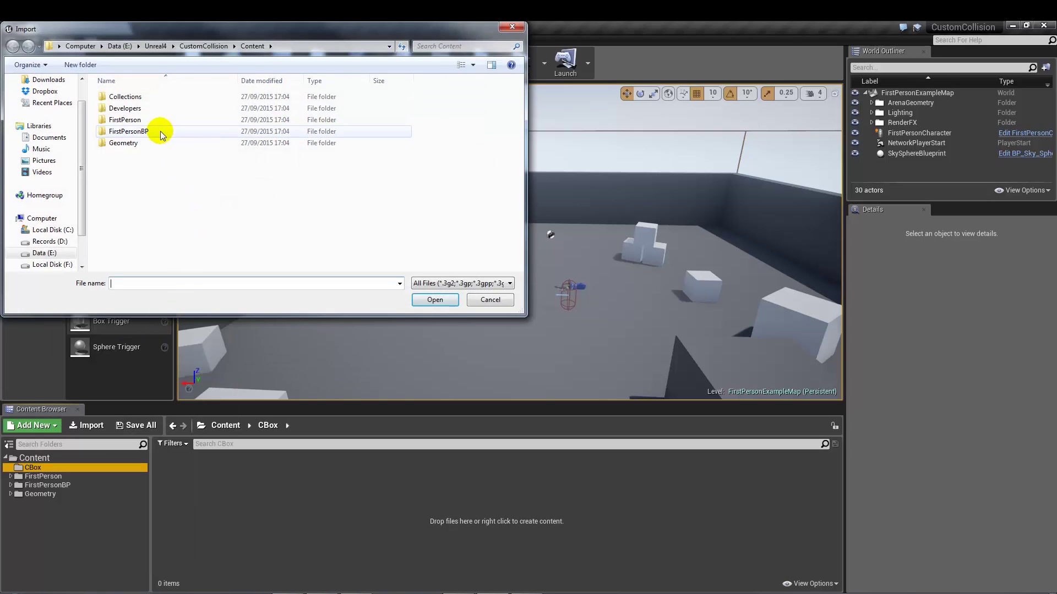
click(154, 46)
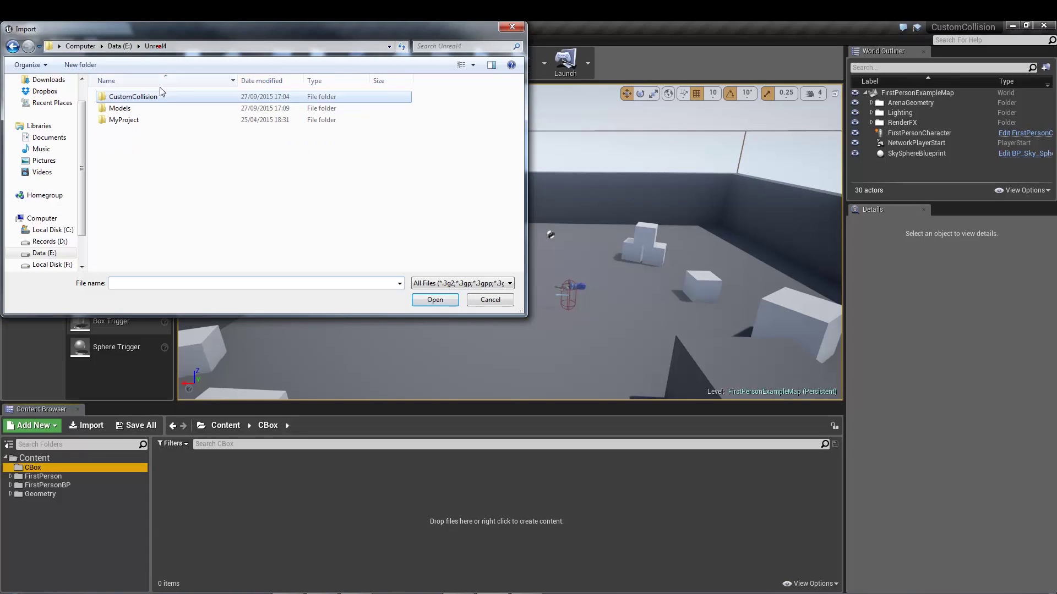
double_click(134, 109)
double_click(110, 131)
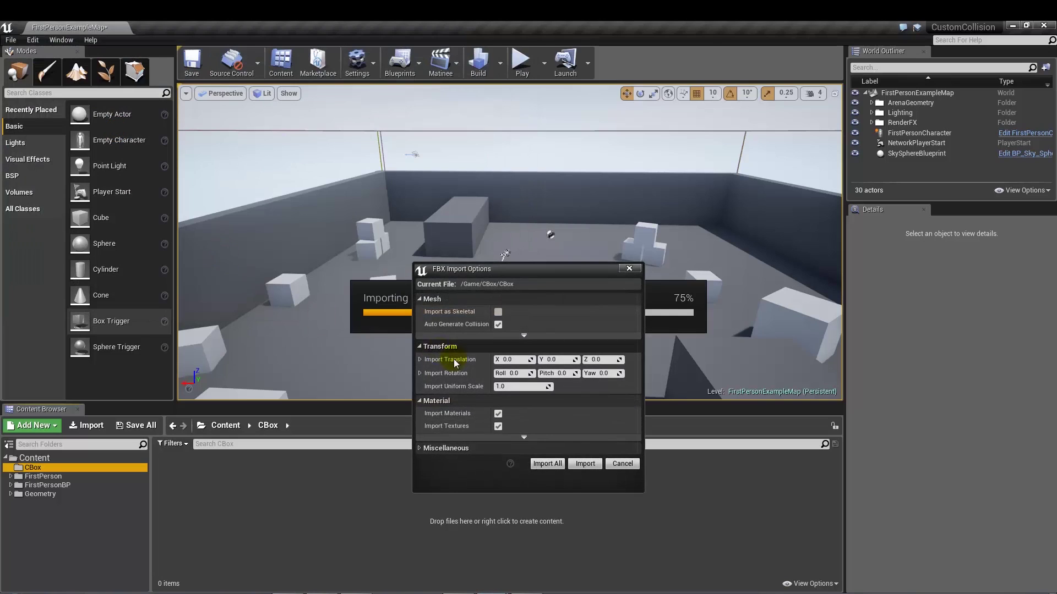
click(498, 325)
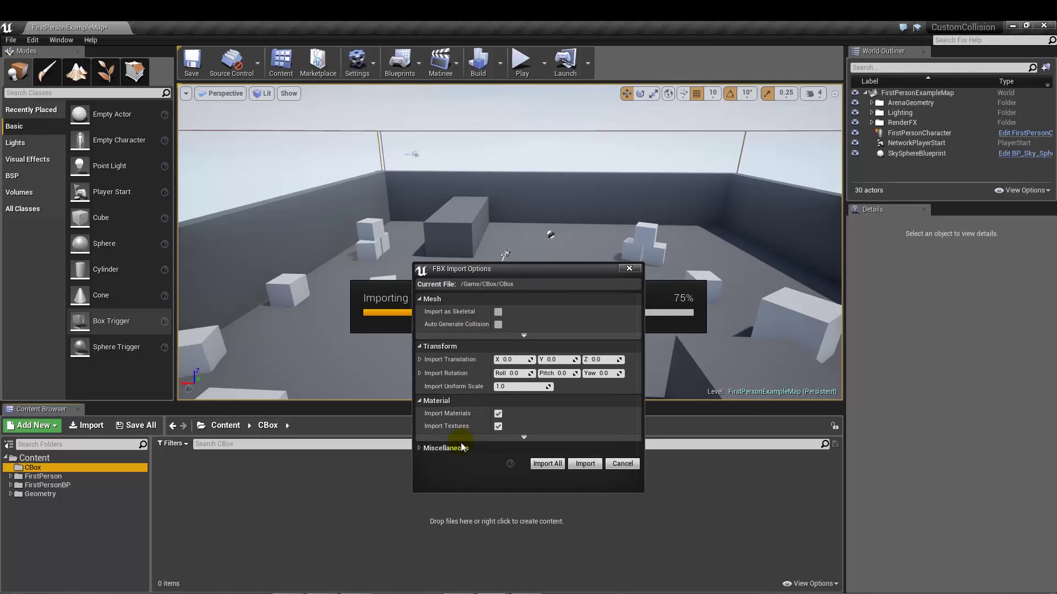
click(576, 466)
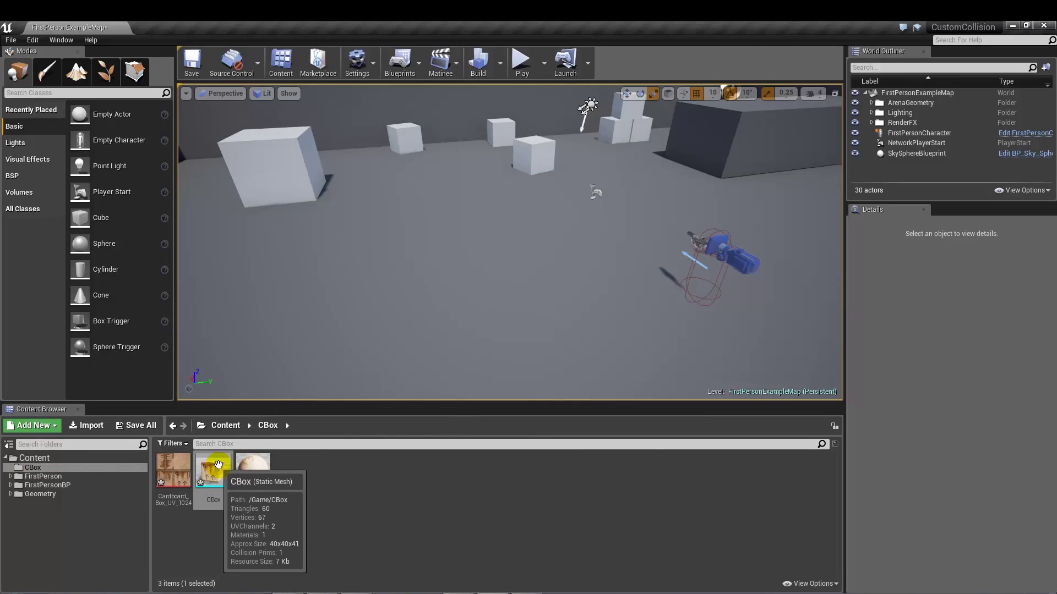
Place the CBox mesh on the arena floor and scale it uniformly to 2.75.
drag(214, 472, 480, 272)
key(r)
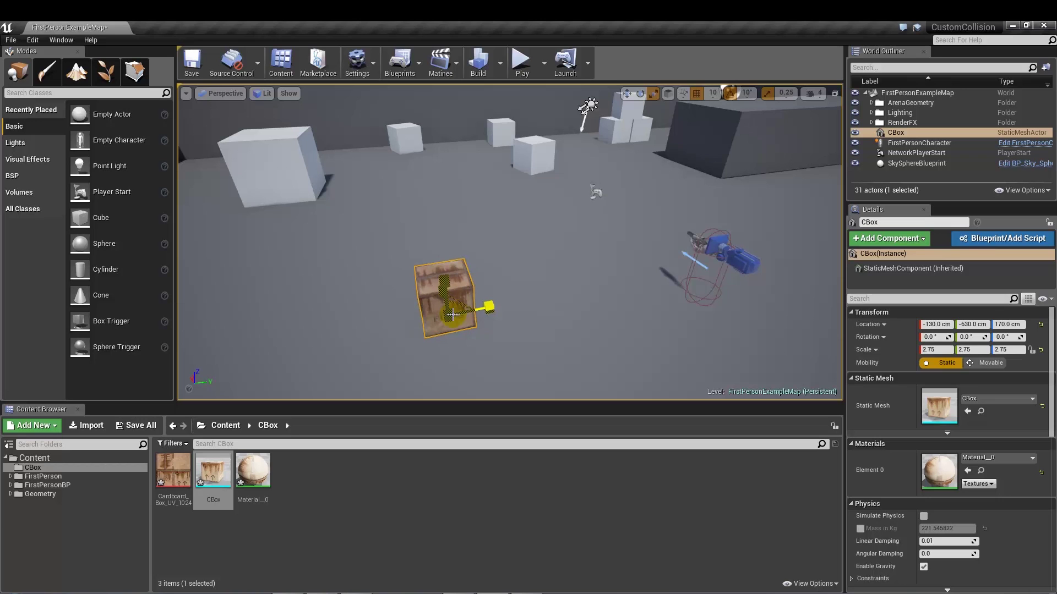
Play-test the crate's collision by walking into it and jumping onto it, and end the play session.
click(521, 61)
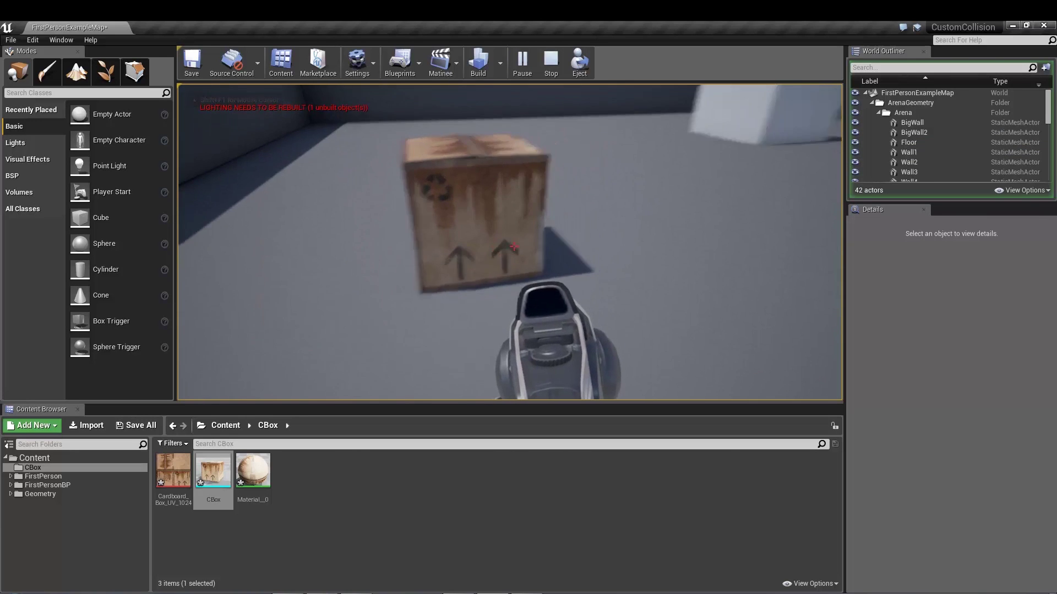
key(w)
key(space)
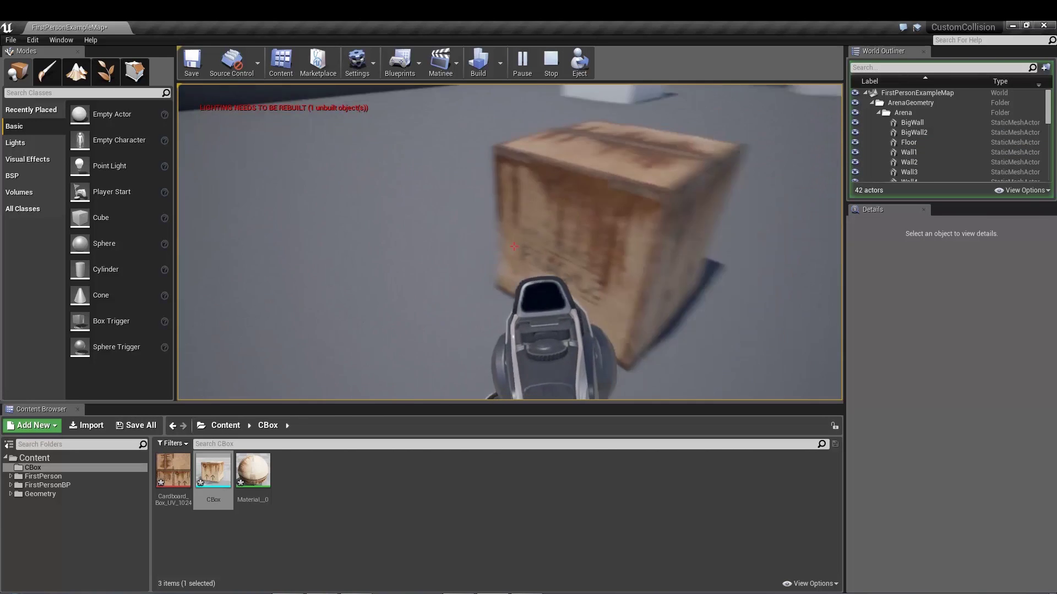
key(w)
key(space)
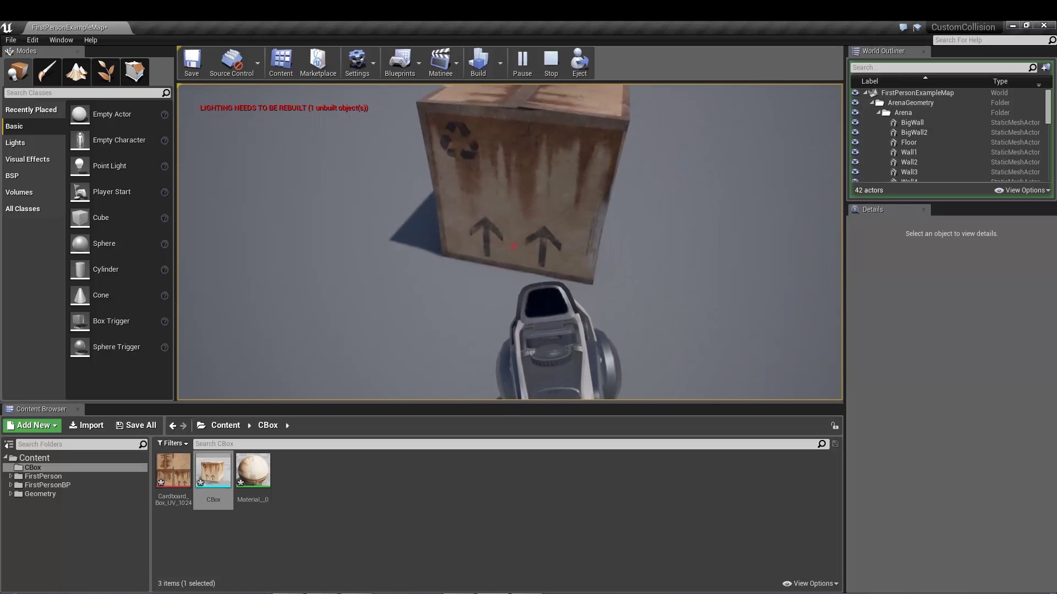
key(w)
key(space)
key(w)
key(space)
key(space)
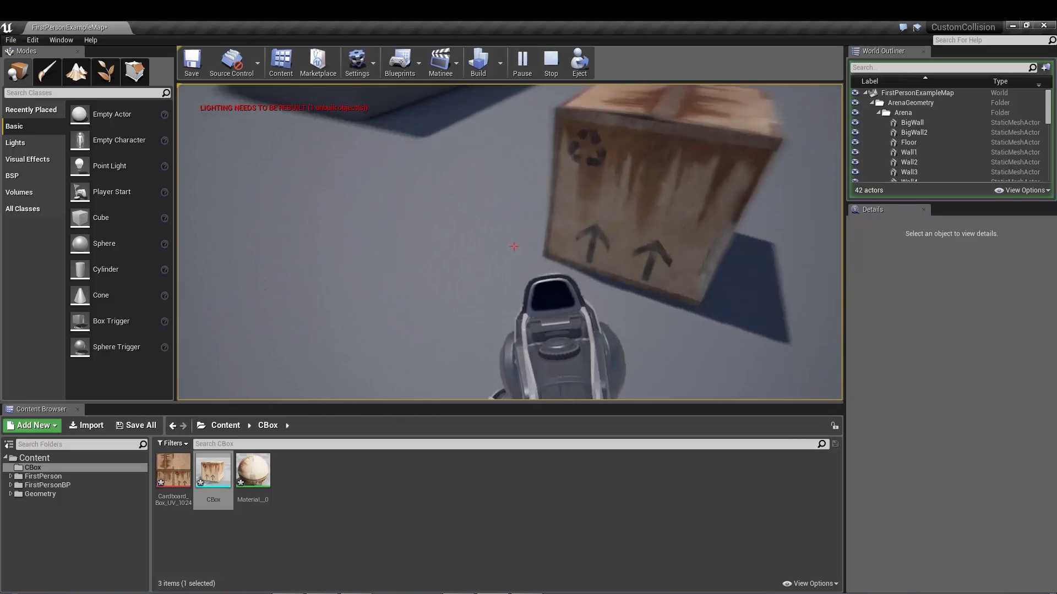
key(Escape)
click(821, 372)
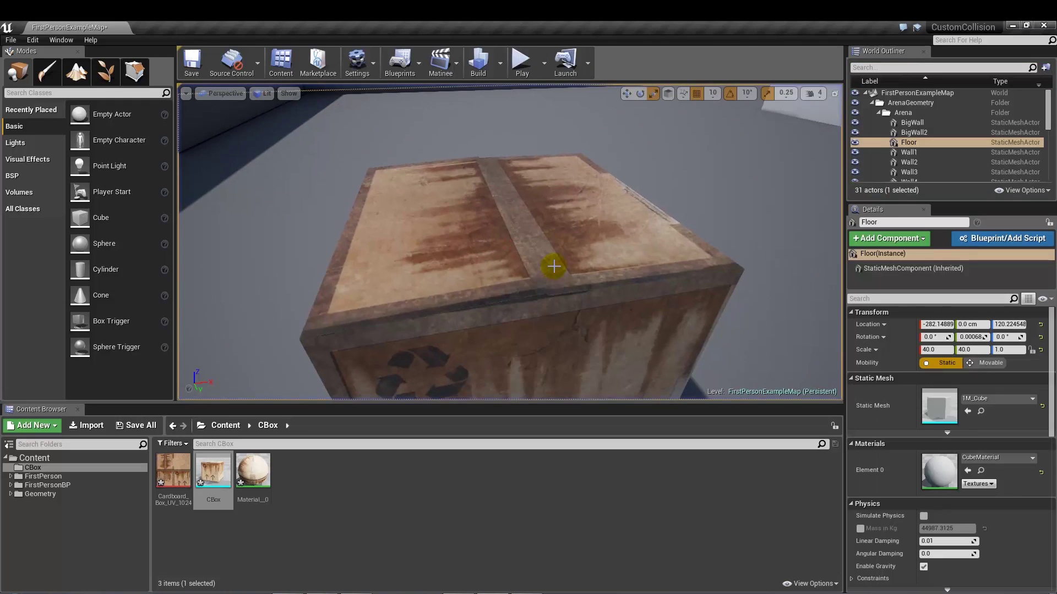
Open the CBox asset in the static mesh editor, display its collision, inspect the hull around the crate, and close the editor.
scroll(553, 270, down, 5)
click(521, 270)
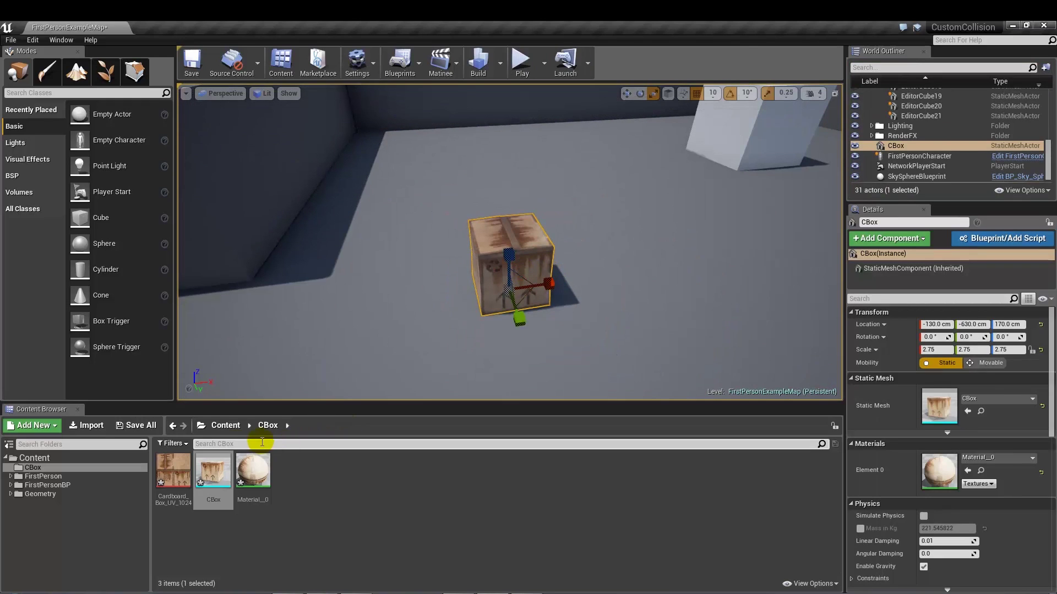
double_click(207, 470)
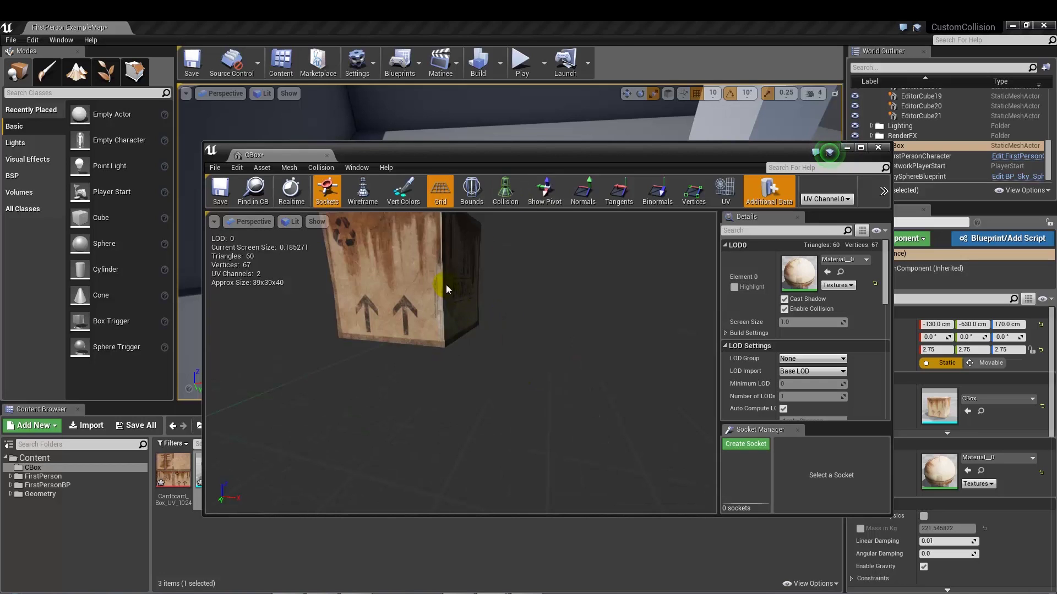
drag(378, 293, 326, 284)
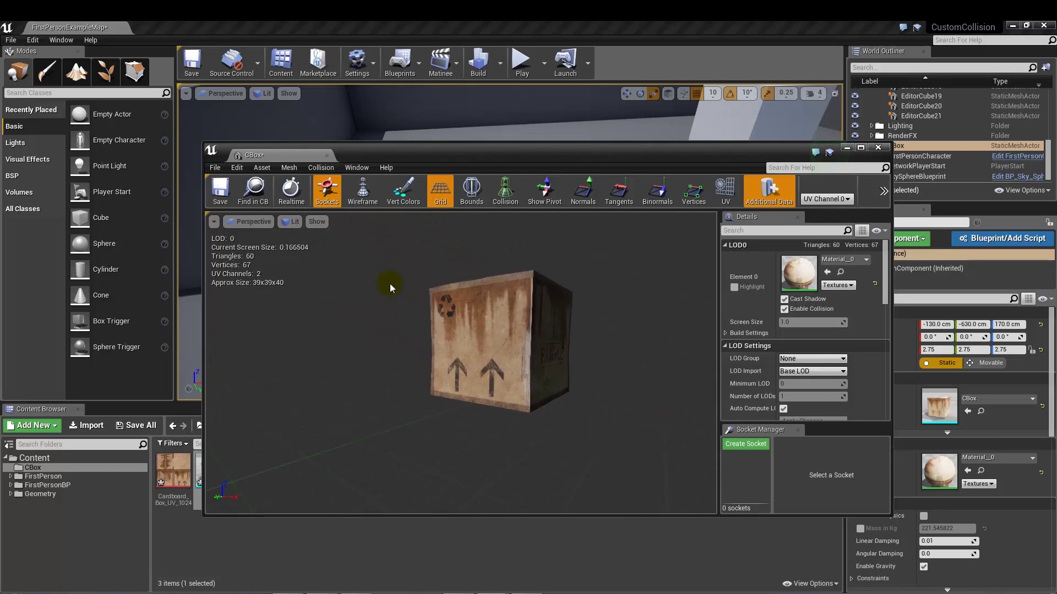
click(505, 192)
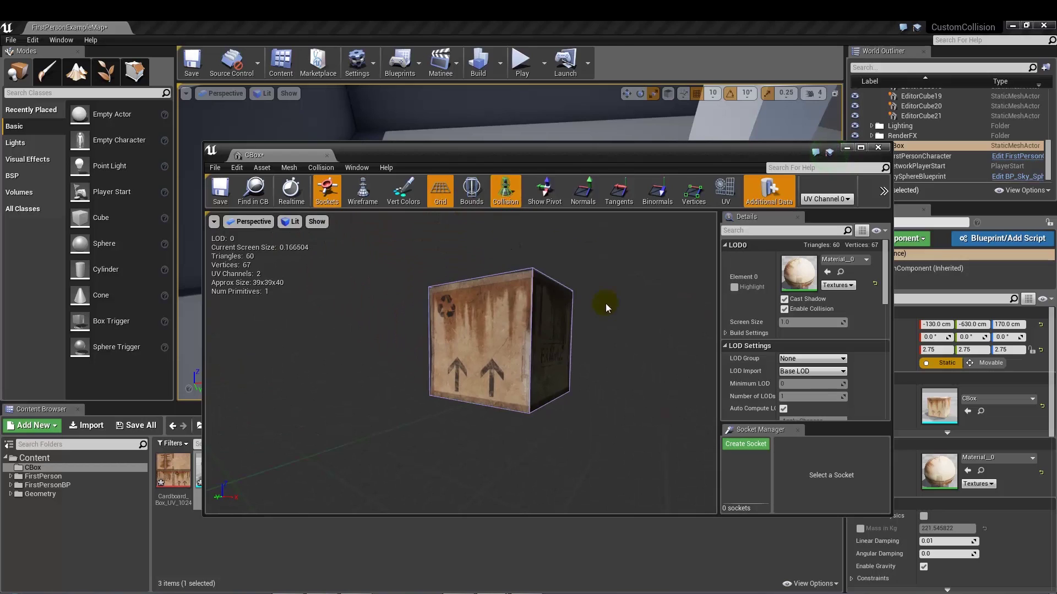
scroll(594, 306, down, 5)
drag(612, 309, 406, 295)
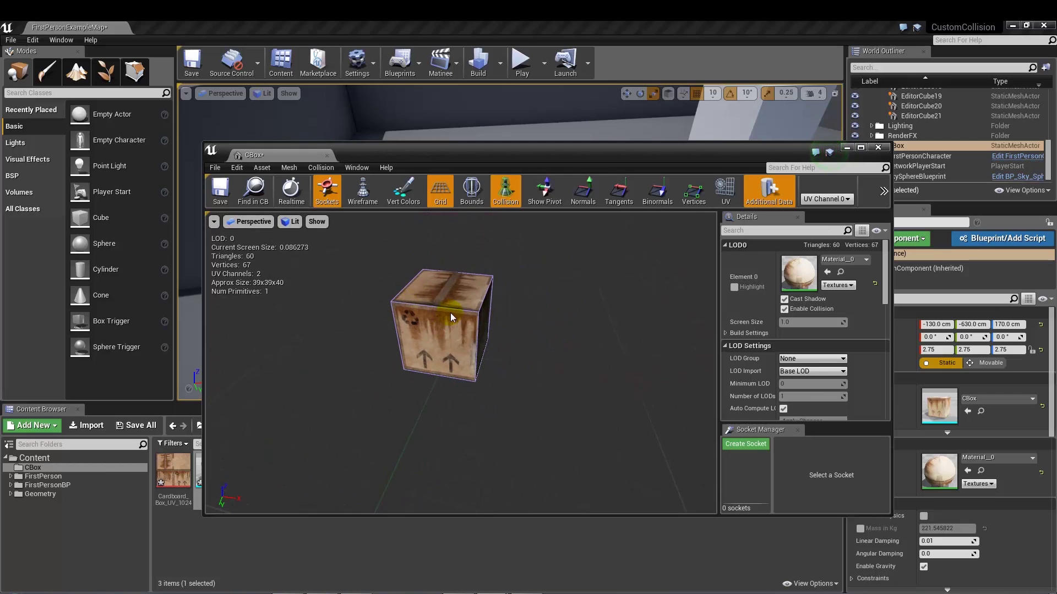
click(878, 147)
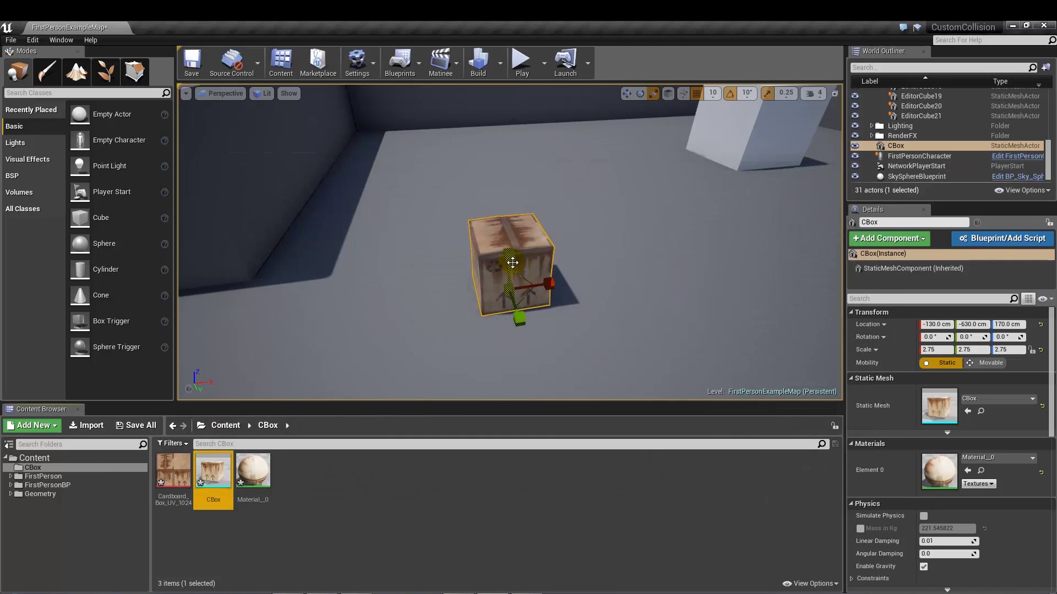